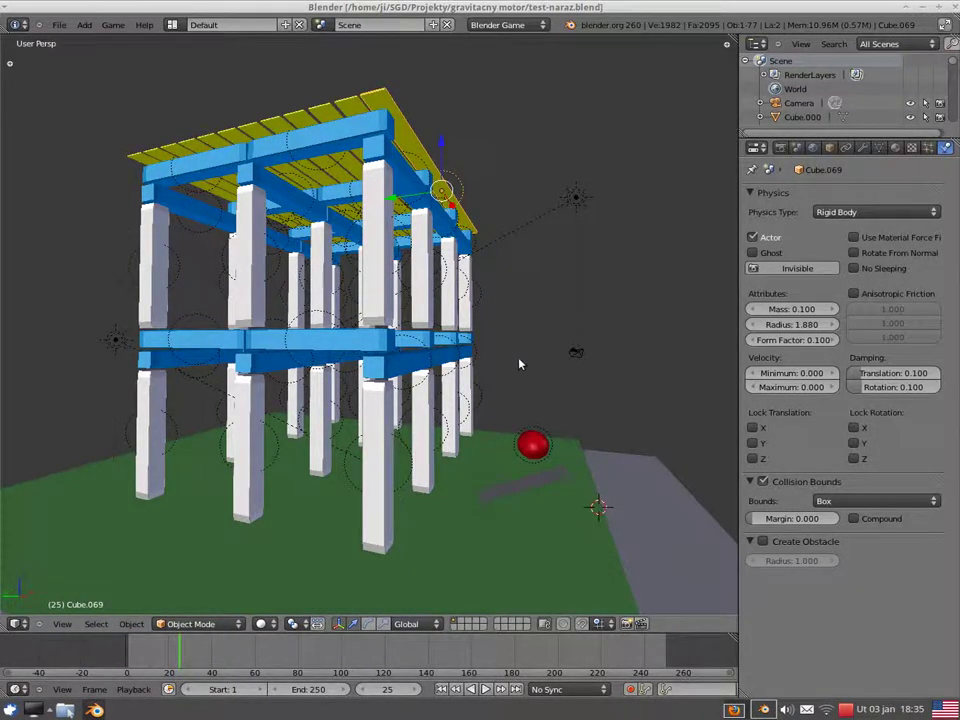
Orbit around the tower and run the game-engine physics until it collapses, then stop it
{"action": "mouse_move", "coordinate": [514, 377]}
{"action": "middle_mouse_down"}
{"action": "mouse_move", "coordinate": [434, 400]}
{"action": "mouse_move", "coordinate": [493, 450]}
{"action": "mouse_move", "coordinate": [514, 428]}
{"action": "mouse_move", "coordinate": [567, 486]}
{"action": "middle_mouse_up"}
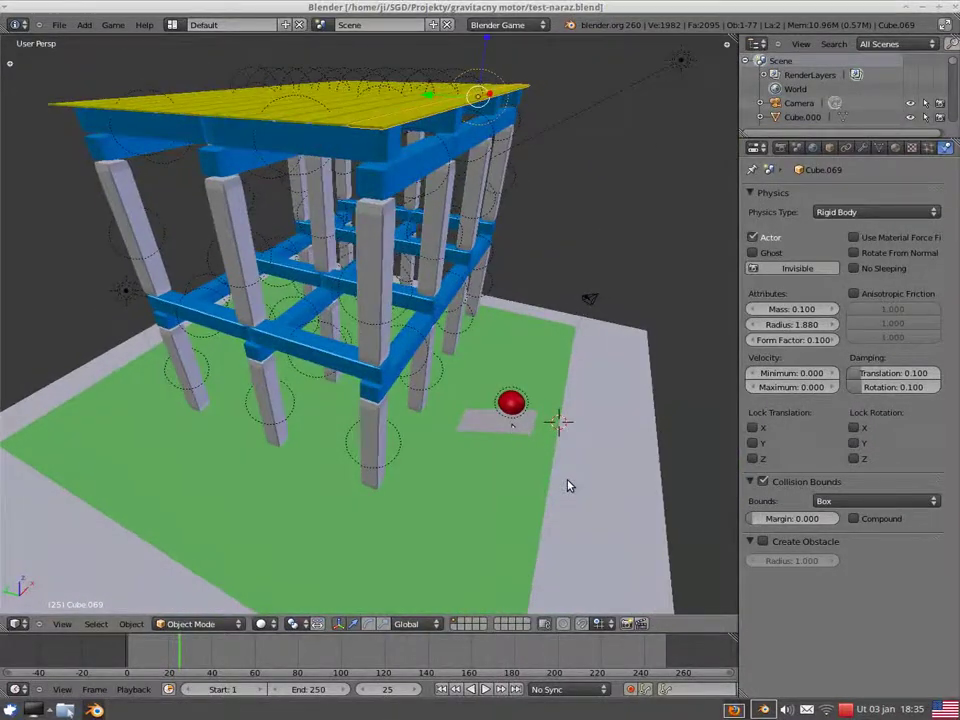
{"action": "key", "text": "p"}
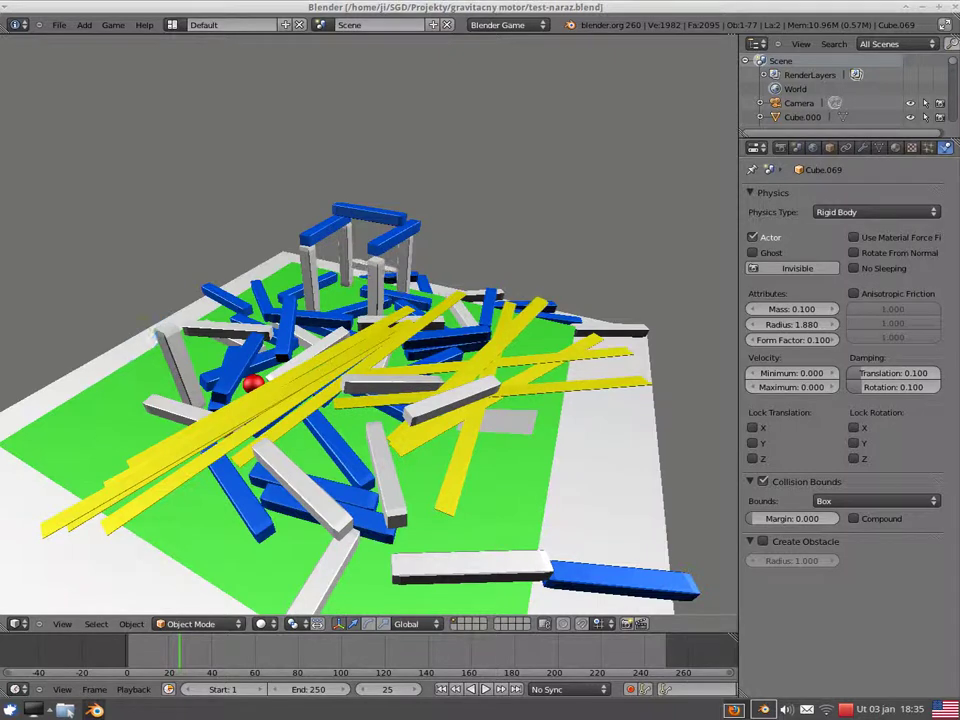
{"action": "key", "text": "Escape"}
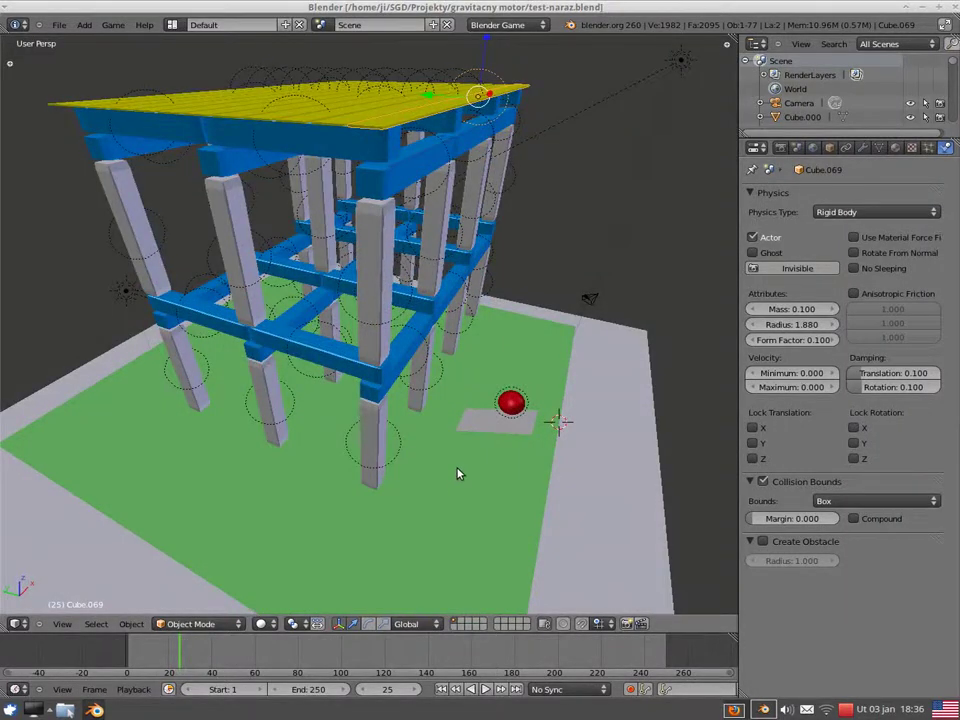
From a lower orbit angle, play the game engine until the tower topples into debris, then stop
{"action": "mouse_move", "coordinate": [457, 474]}
{"action": "middle_mouse_down"}
{"action": "mouse_move", "coordinate": [401, 377]}
{"action": "mouse_move", "coordinate": [378, 392]}
{"action": "middle_mouse_up"}
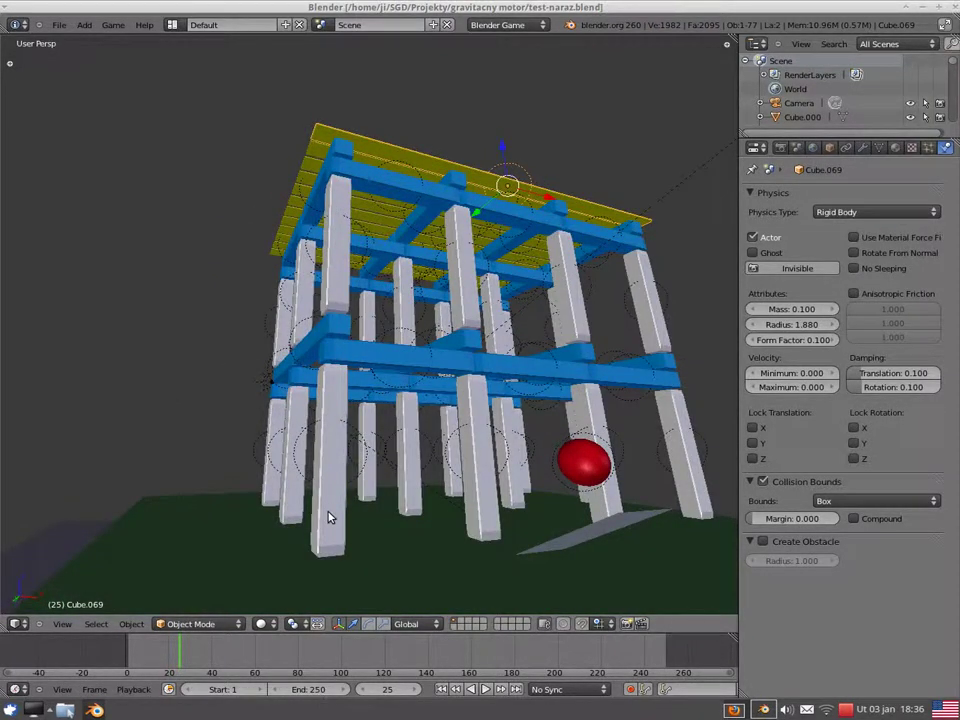
{"action": "key", "text": "p"}
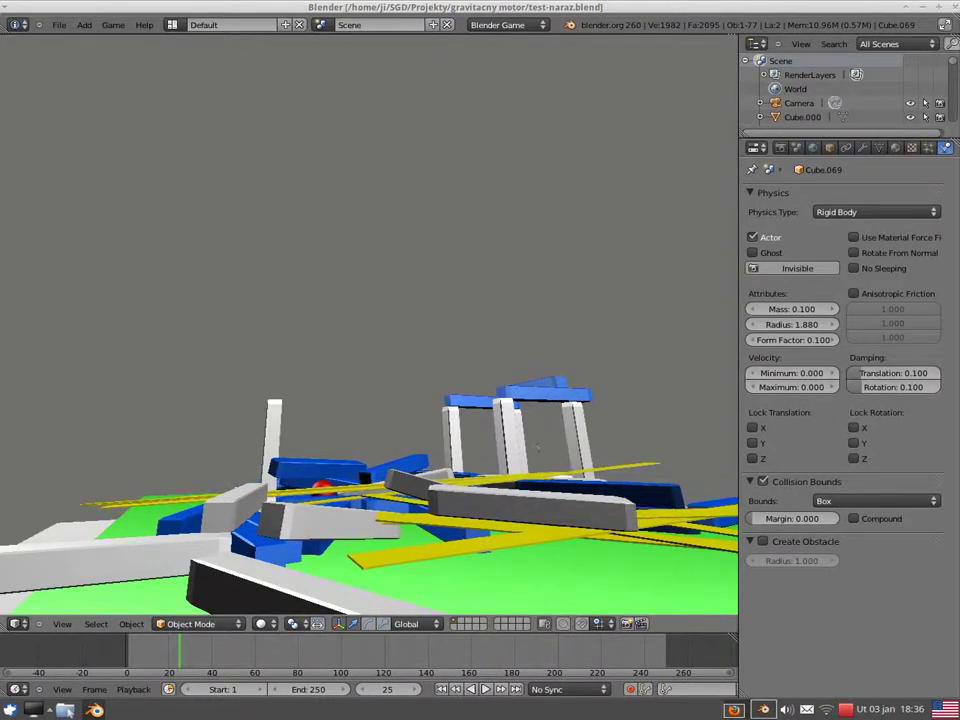
{"action": "key", "text": "Escape"}
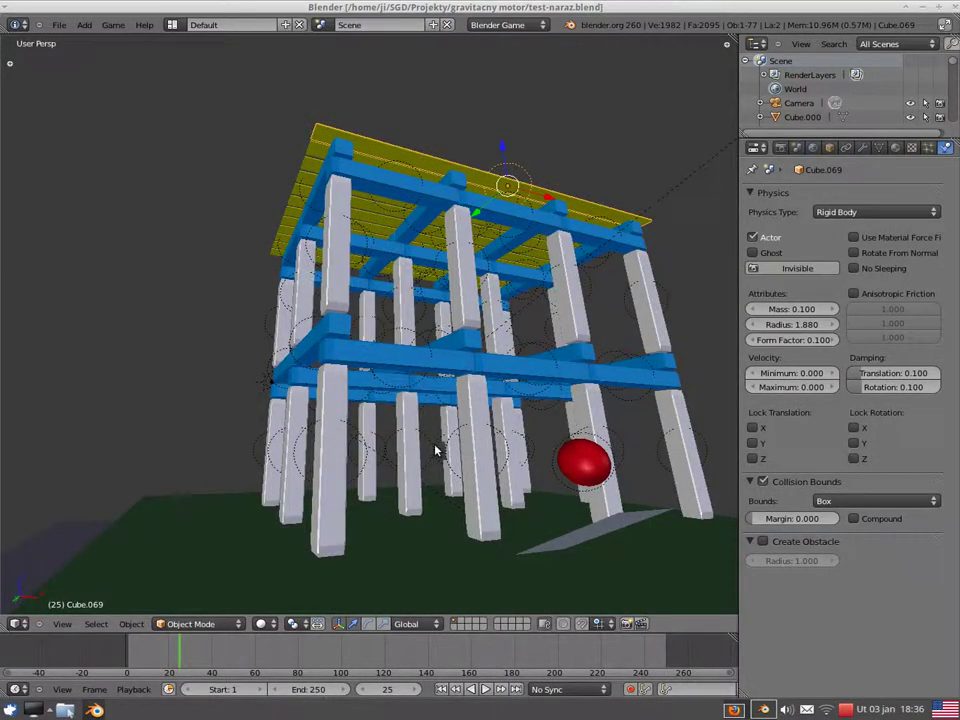
Zoom into the tower's frame and orbit to see more of the yellow roof
{"action": "scroll", "coordinate": [540, 514], "scroll_direction": "up", "scroll_amount": 2}
{"action": "scroll", "coordinate": [540, 514], "scroll_direction": "up", "scroll_amount": 2}
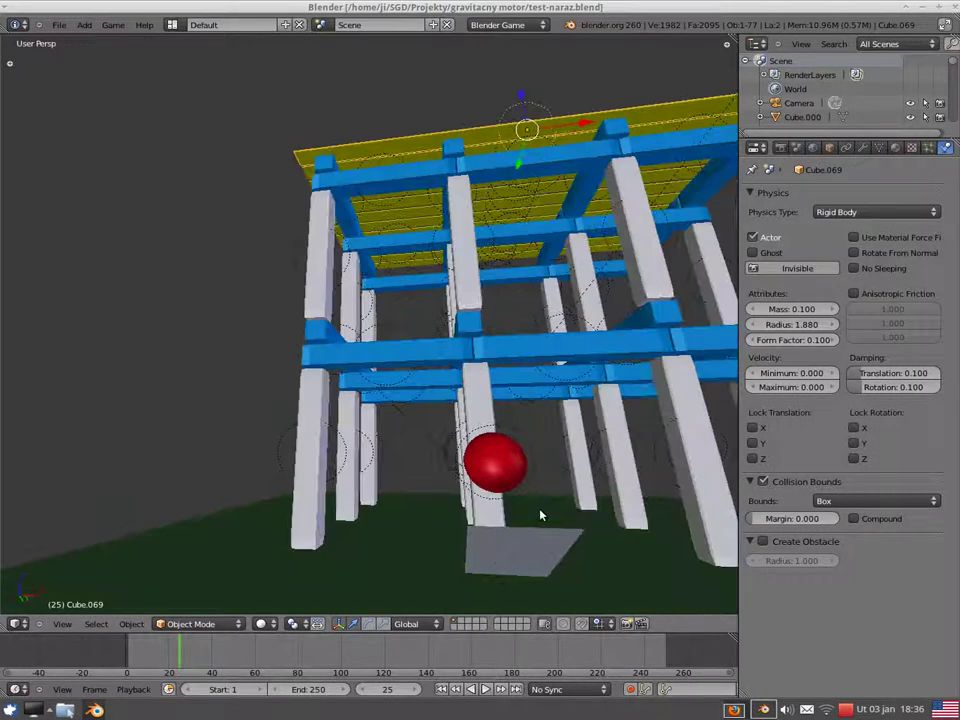
{"action": "scroll", "coordinate": [540, 514], "scroll_direction": "up", "scroll_amount": 3}
{"action": "scroll", "coordinate": [540, 514], "scroll_direction": "up", "scroll_amount": 3}
{"action": "scroll", "coordinate": [550, 510], "scroll_direction": "down", "scroll_amount": 2}
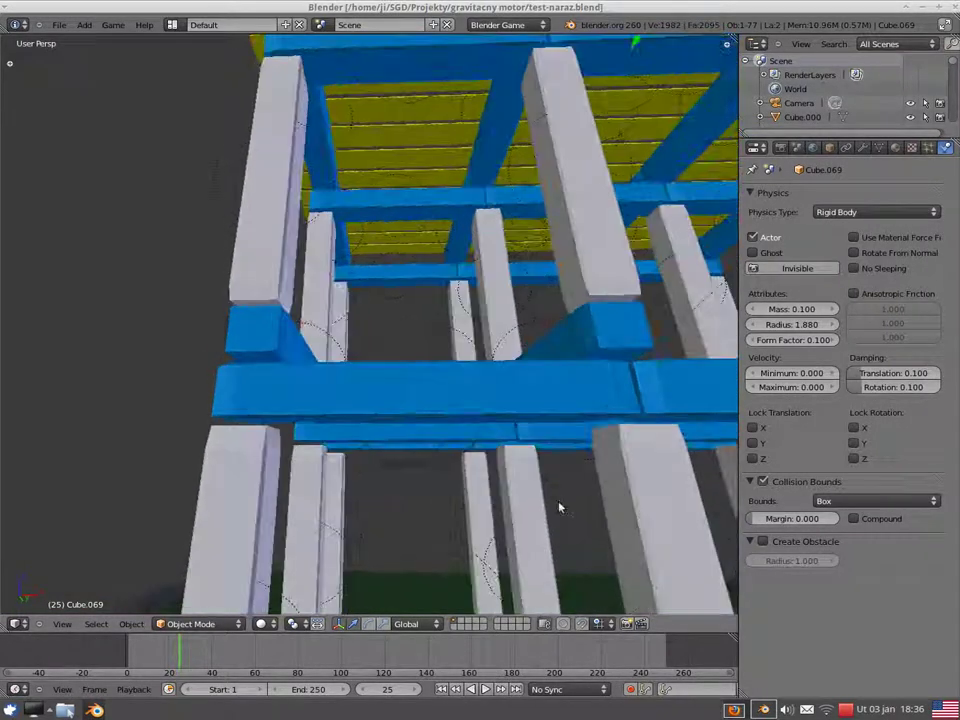
{"action": "middle_click_drag", "start_coordinate": [557, 505], "coordinate": [598, 501]}
{"action": "scroll", "coordinate": [598, 501], "scroll_direction": "up", "scroll_amount": 2}
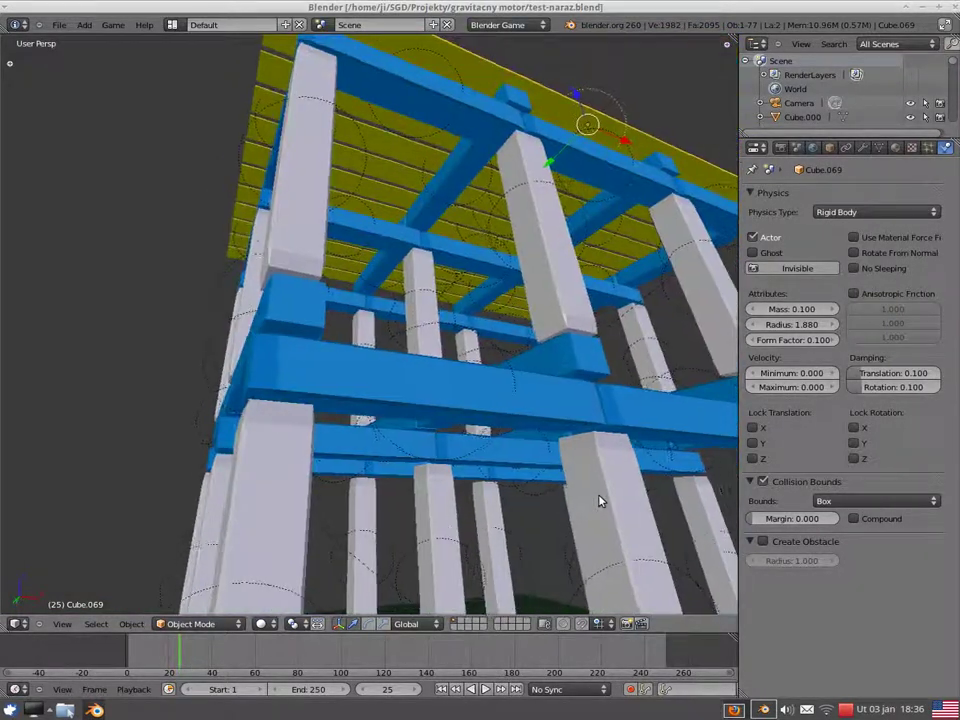
{"action": "mouse_move", "coordinate": [604, 501]}
{"action": "middle_mouse_down"}
{"action": "mouse_move", "coordinate": [570, 522]}
{"action": "mouse_move", "coordinate": [411, 454]}
{"action": "mouse_move", "coordinate": [437, 536]}
{"action": "mouse_move", "coordinate": [561, 542]}
{"action": "mouse_move", "coordinate": [549, 542]}
{"action": "middle_mouse_up"}
Move inside the structure, tilt up toward the yellow roof, and start the physics simulation
{"action": "scroll", "coordinate": [570, 522], "scroll_direction": "up", "scroll_amount": 1}
{"action": "scroll", "coordinate": [570, 522], "scroll_direction": "up", "scroll_amount": 1}
{"action": "scroll", "coordinate": [569, 520], "scroll_direction": "up", "scroll_amount": 1}
{"action": "scroll", "coordinate": [457, 502], "scroll_direction": "up", "scroll_amount": 3}
{"action": "scroll", "coordinate": [457, 488], "scroll_direction": "down", "scroll_amount": 1}
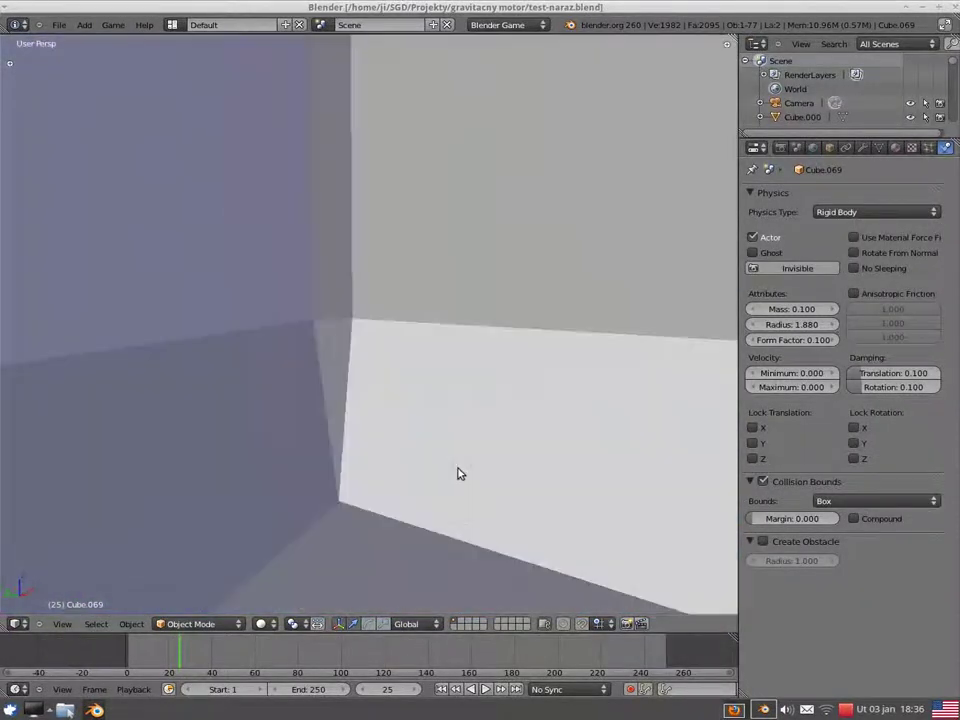
{"action": "scroll", "coordinate": [450, 460], "scroll_direction": "down", "scroll_amount": 1}
{"action": "scroll", "coordinate": [420, 446], "scroll_direction": "down", "scroll_amount": 1}
{"action": "scroll", "coordinate": [380, 455], "scroll_direction": "down", "scroll_amount": 1}
{"action": "mouse_move", "coordinate": [372, 465]}
{"action": "middle_mouse_down"}
{"action": "mouse_move", "coordinate": [401, 456]}
{"action": "mouse_move", "coordinate": [491, 482]}
{"action": "middle_mouse_up"}
{"action": "key", "text": "p"}
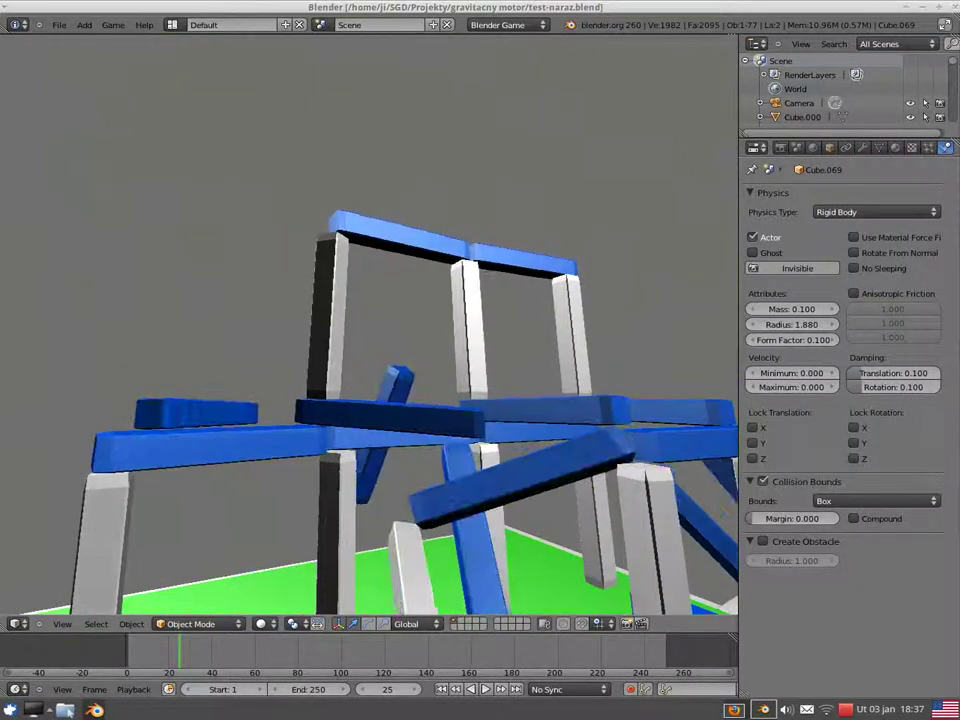
Stop the running simulation and swing the view down toward the floor
{"action": "key", "text": "Escape"}
{"action": "mouse_move", "coordinate": [423, 416]}
{"action": "middle_mouse_down"}
{"action": "mouse_move", "coordinate": [416, 394]}
{"action": "mouse_move", "coordinate": [435, 448]}
{"action": "mouse_move", "coordinate": [528, 475]}
{"action": "mouse_move", "coordinate": [426, 624]}
{"action": "mouse_move", "coordinate": [424, 568]}
{"action": "mouse_move", "coordinate": [403, 521]}
{"action": "mouse_move", "coordinate": [285, 340]}
{"action": "mouse_move", "coordinate": [302, 328]}
{"action": "mouse_move", "coordinate": [469, 358]}
{"action": "mouse_move", "coordinate": [512, 349]}
{"action": "middle_mouse_up"}
{"action": "scroll", "coordinate": [512, 349], "scroll_direction": "down", "scroll_amount": 1}
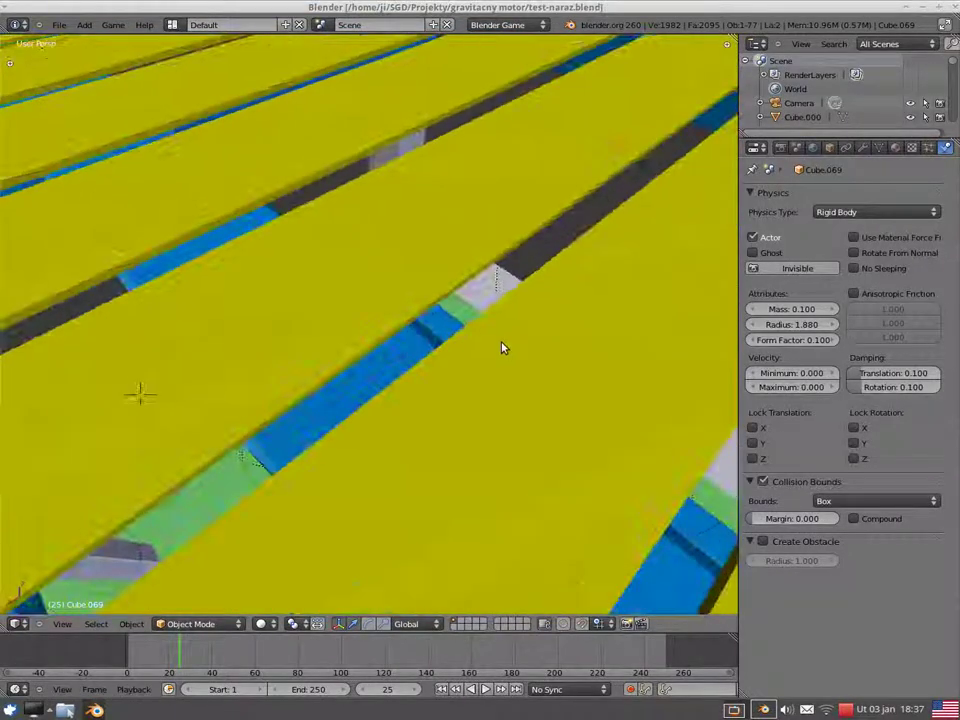
{"action": "scroll", "coordinate": [465, 370], "scroll_direction": "down", "scroll_amount": 3}
{"action": "scroll", "coordinate": [429, 393], "scroll_direction": "down", "scroll_amount": 4}
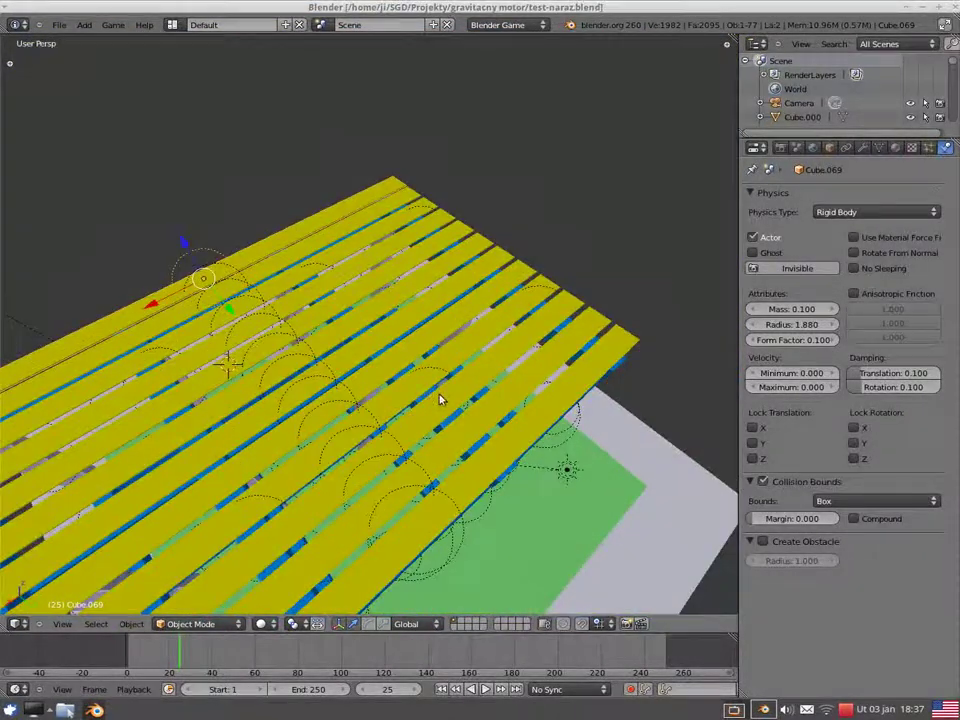
Zoom onto the yellow roof slats and run the physics test until everything collapses, then stop
{"action": "scroll", "coordinate": [414, 351], "scroll_direction": "up", "scroll_amount": 3}
{"action": "scroll", "coordinate": [444, 319], "scroll_direction": "down", "scroll_amount": 1}
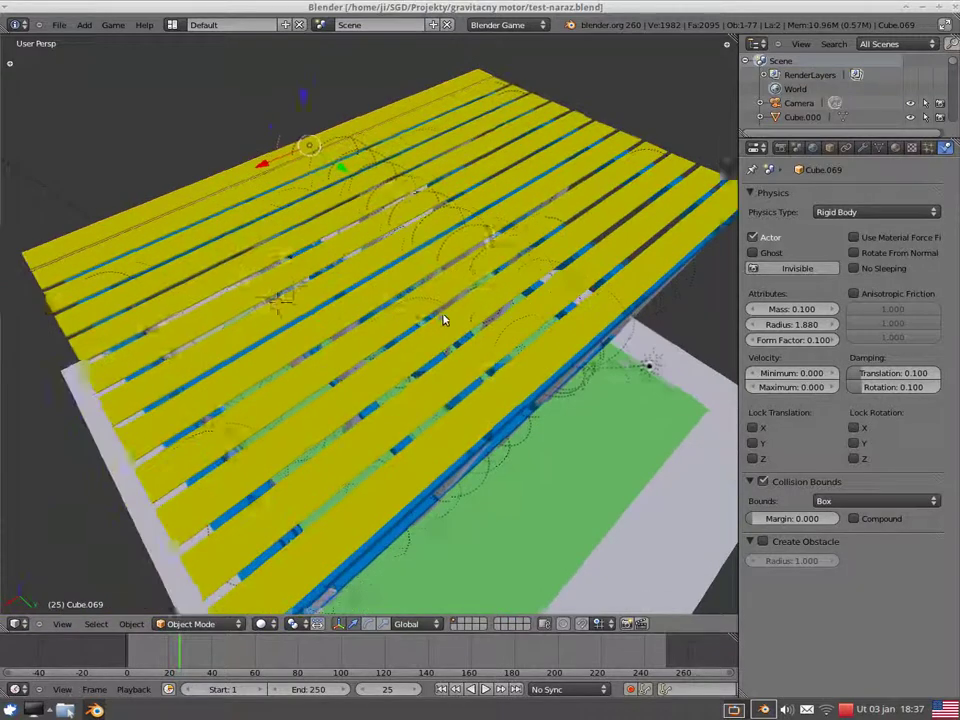
{"action": "scroll", "coordinate": [501, 388], "scroll_direction": "up", "scroll_amount": 2}
{"action": "scroll", "coordinate": [502, 388], "scroll_direction": "up", "scroll_amount": 3}
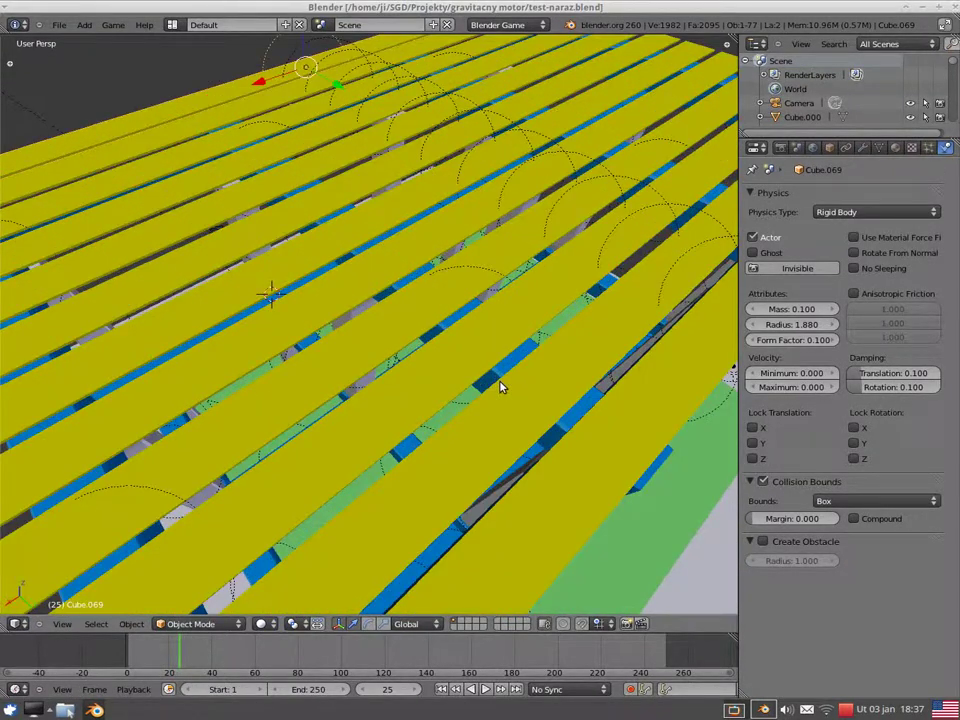
{"action": "key", "text": "p"}
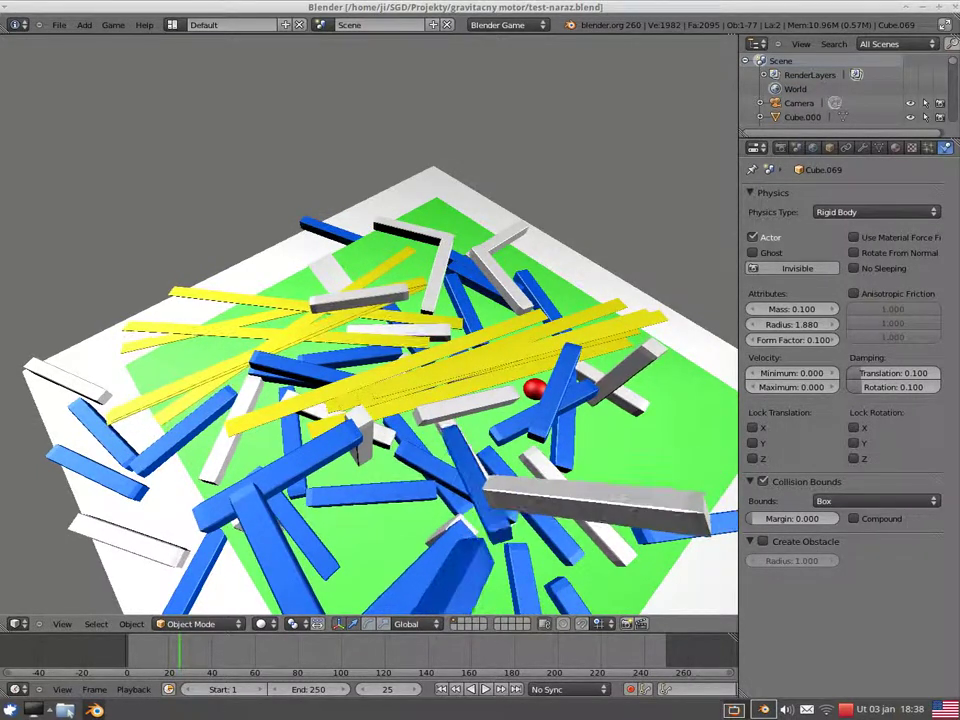
{"action": "key", "text": "Escape"}
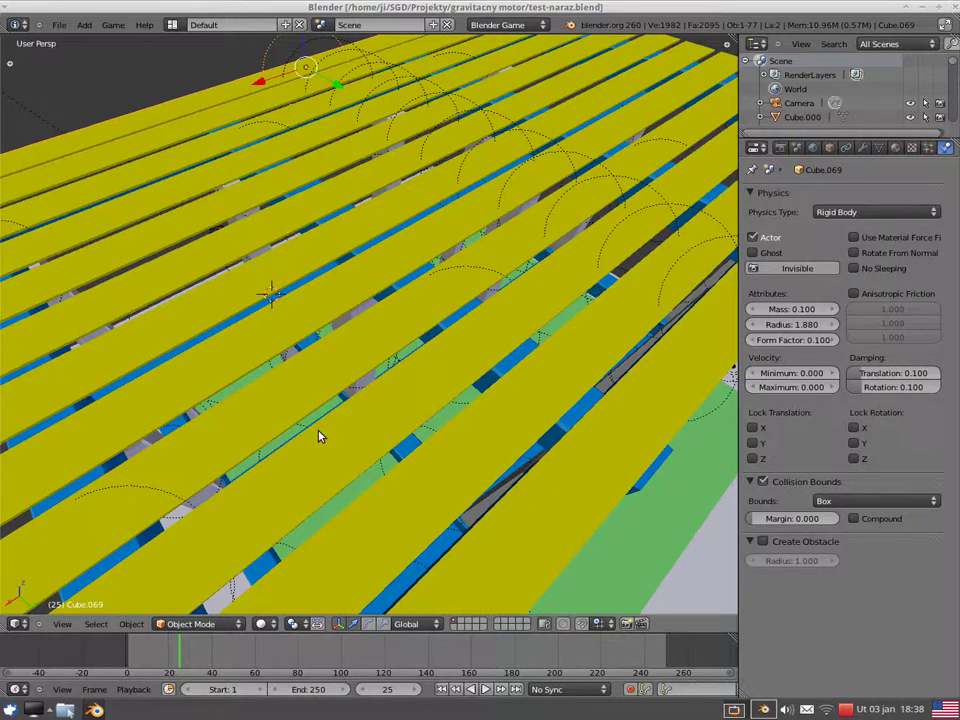
From a low angle under the legs and red ball, run the physics test until collapse, then stop
{"action": "scroll", "coordinate": [321, 442], "scroll_direction": "down", "scroll_amount": 5}
{"action": "mouse_move", "coordinate": [332, 424]}
{"action": "middle_mouse_down"}
{"action": "mouse_move", "coordinate": [350, 408]}
{"action": "mouse_move", "coordinate": [354, 336]}
{"action": "mouse_move", "coordinate": [343, 327]}
{"action": "mouse_move", "coordinate": [478, 381]}
{"action": "middle_mouse_up"}
{"action": "scroll", "coordinate": [352, 344], "scroll_direction": "up", "scroll_amount": 2}
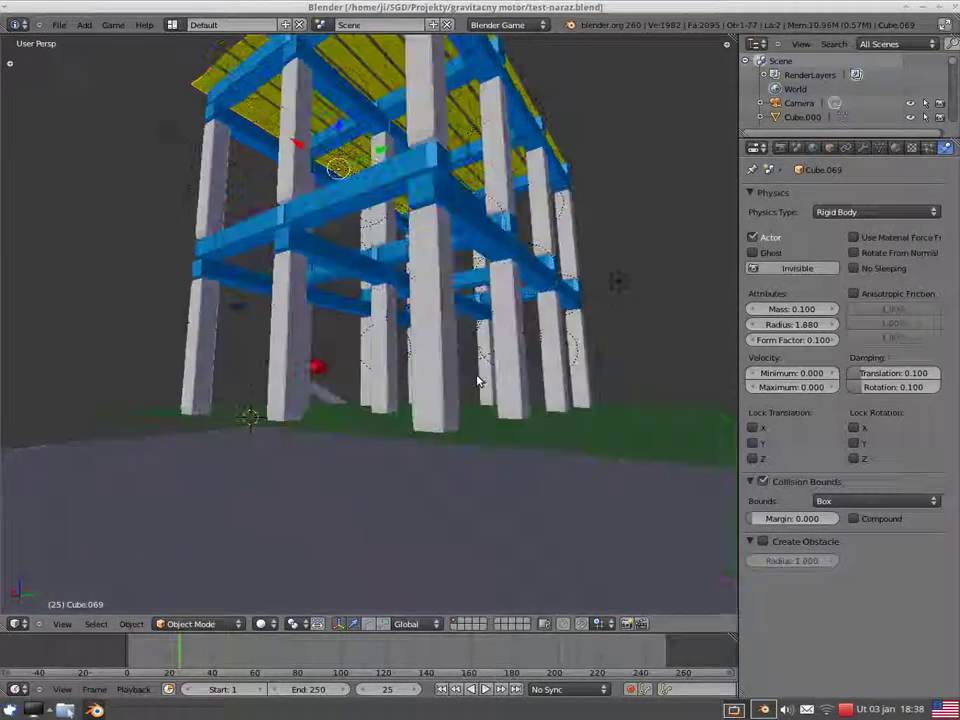
{"action": "scroll", "coordinate": [478, 381], "scroll_direction": "up", "scroll_amount": 2}
{"action": "scroll", "coordinate": [478, 381], "scroll_direction": "up", "scroll_amount": 2}
{"action": "scroll", "coordinate": [478, 381], "scroll_direction": "up", "scroll_amount": 2}
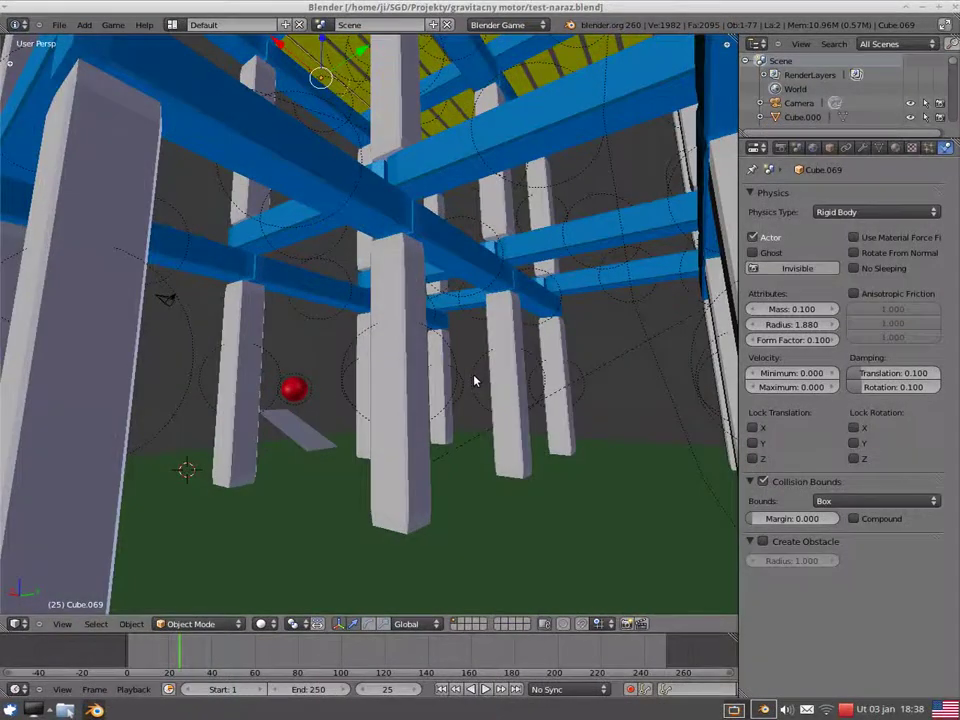
{"action": "key", "text": "p"}
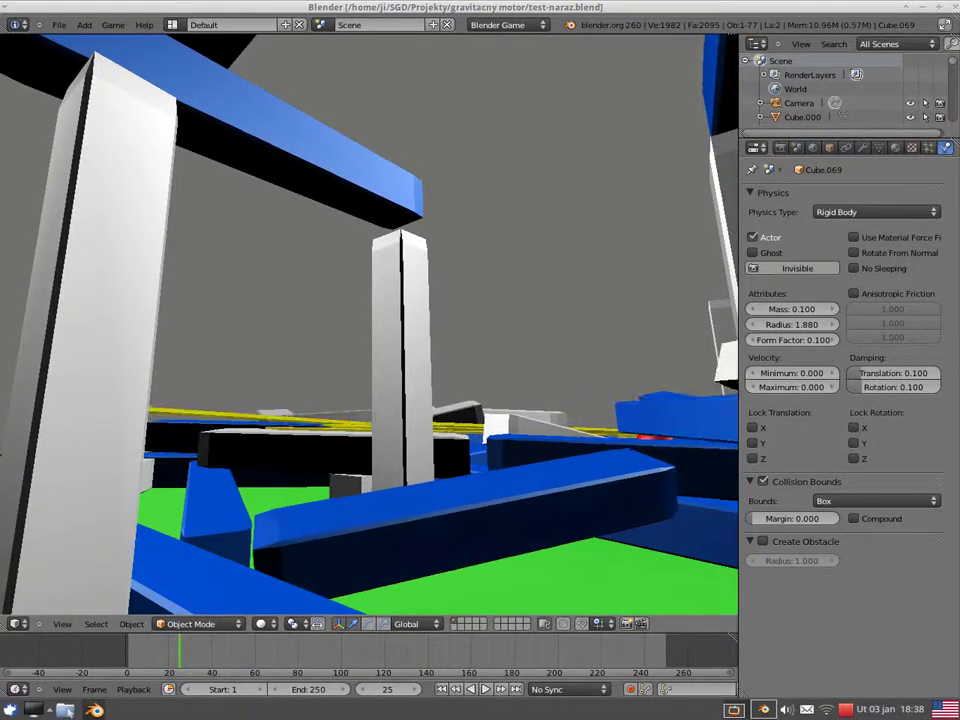
{"action": "key", "text": "Escape"}
Switch to an elevated orthographic view of the building and run the physics simulation
{"action": "scroll", "coordinate": [478, 388], "scroll_direction": "down", "scroll_amount": 5}
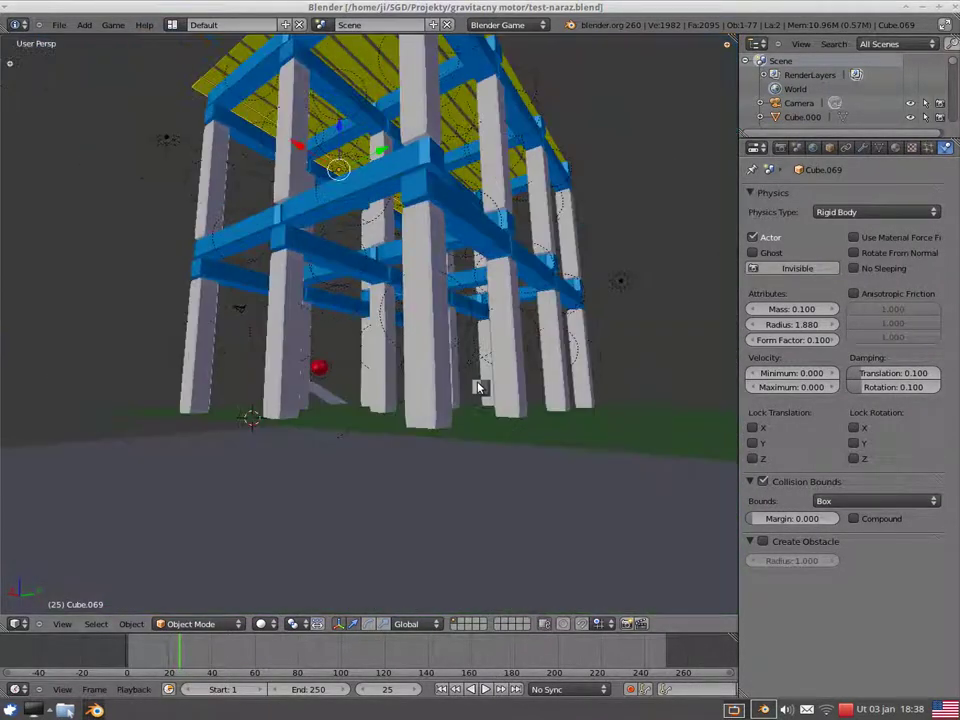
{"action": "mouse_move", "coordinate": [478, 388]}
{"action": "middle_mouse_down"}
{"action": "mouse_move", "coordinate": [510, 429]}
{"action": "mouse_move", "coordinate": [624, 439]}
{"action": "mouse_move", "coordinate": [534, 424]}
{"action": "middle_mouse_up"}
{"action": "key", "text": "KP_5"}
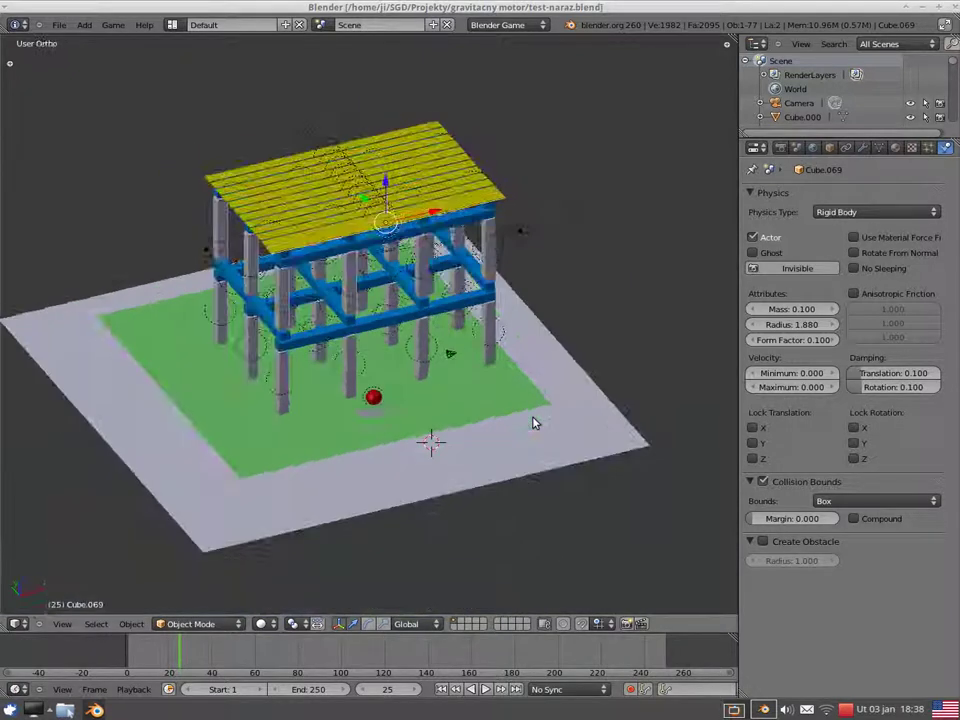
{"action": "middle_click_drag", "start_coordinate": [461, 414], "coordinate": [473, 418]}
{"action": "key", "text": "p"}
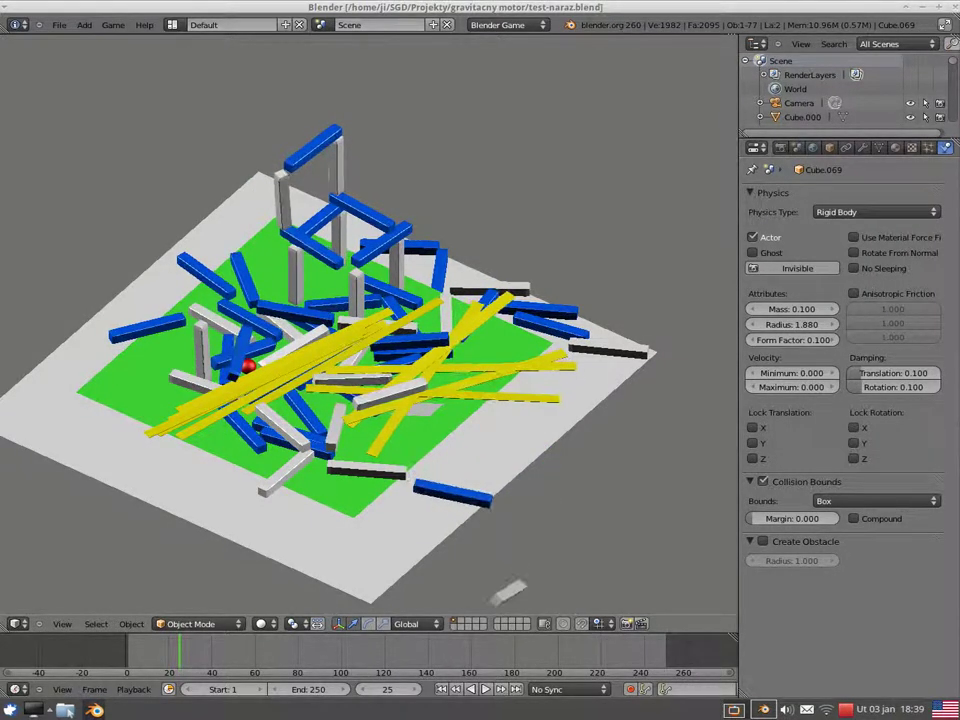
Stop the run and return to a steeper perspective view zoomed in on the beams
{"action": "key", "text": "Escape"}
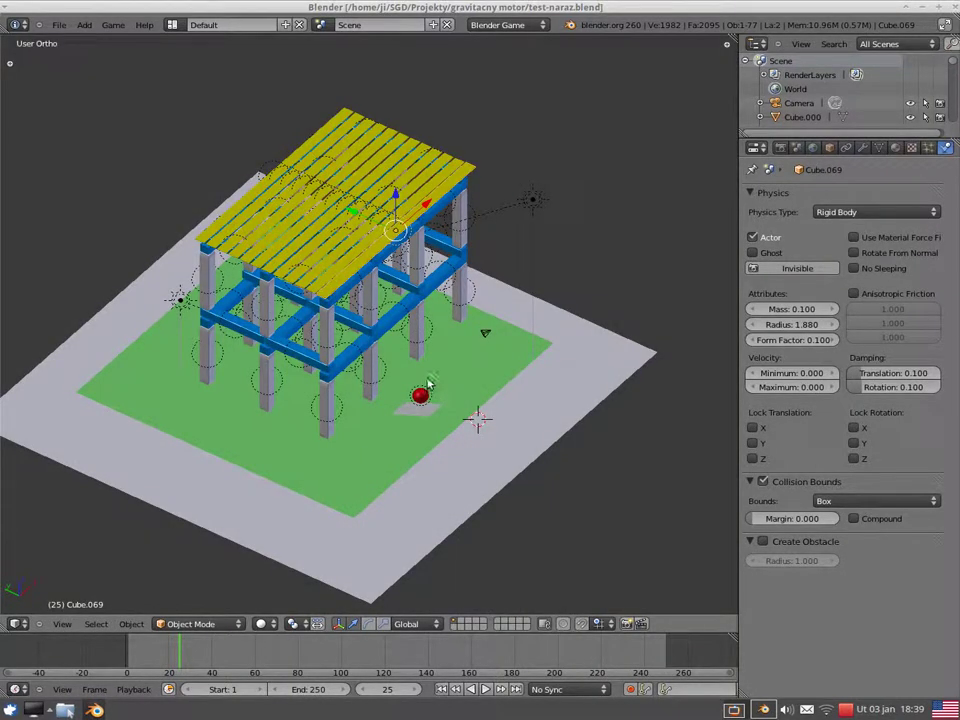
{"action": "key", "text": "KP_5"}
{"action": "middle_click_drag", "start_coordinate": [427, 383], "coordinate": [363, 398]}
{"action": "scroll", "coordinate": [368, 399], "scroll_direction": "up", "scroll_amount": 8}
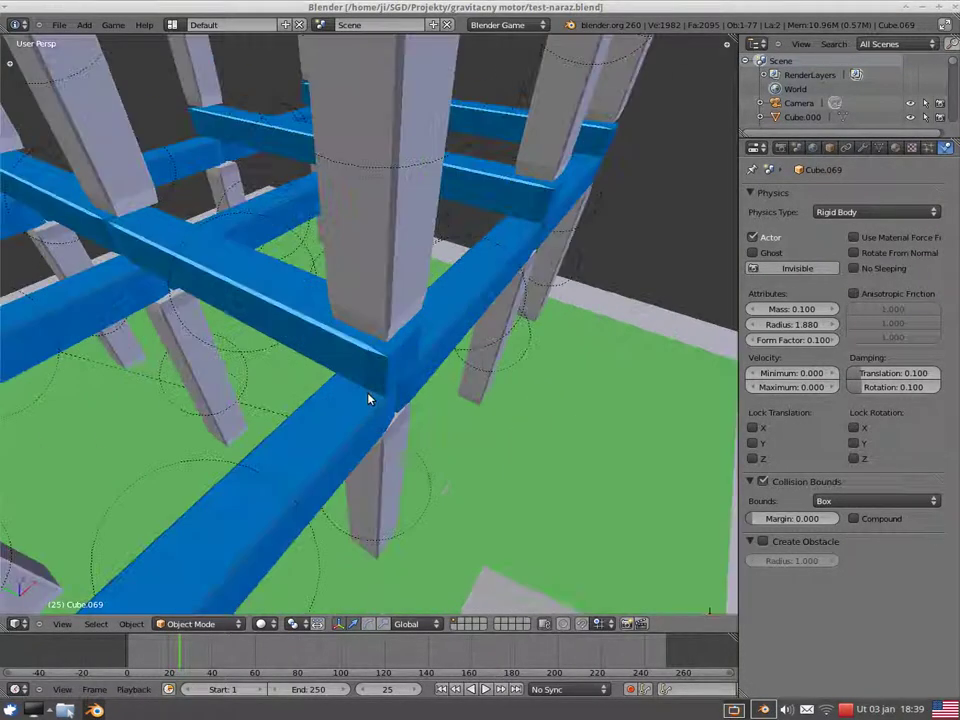
Run the physics test until the frame falls apart, then stop and zoom out to the intact tower
{"action": "key", "text": "p"}
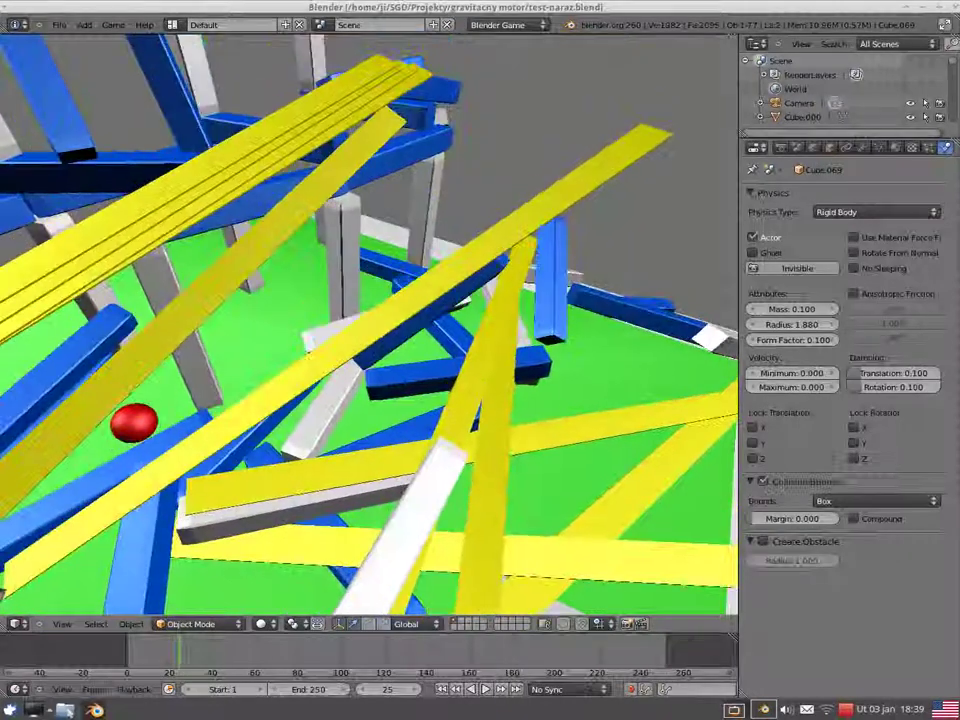
{"action": "key", "text": "Escape"}
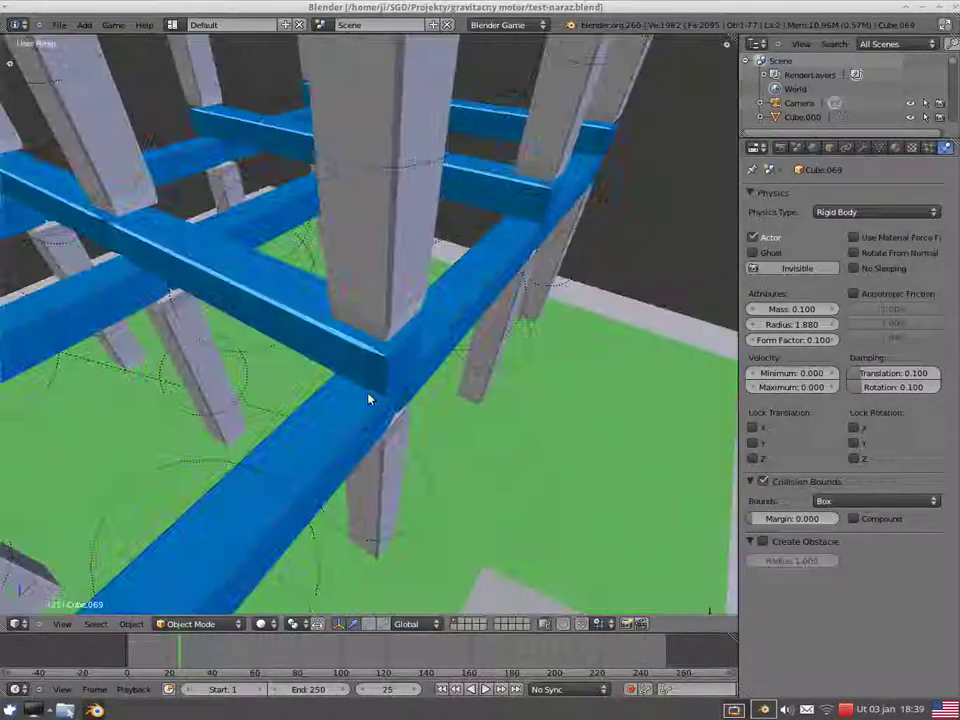
{"action": "scroll", "coordinate": [368, 399], "scroll_direction": "down", "scroll_amount": 1}
{"action": "scroll", "coordinate": [317, 381], "scroll_direction": "down", "scroll_amount": 4}
{"action": "scroll", "coordinate": [317, 381], "scroll_direction": "down", "scroll_amount": 2}
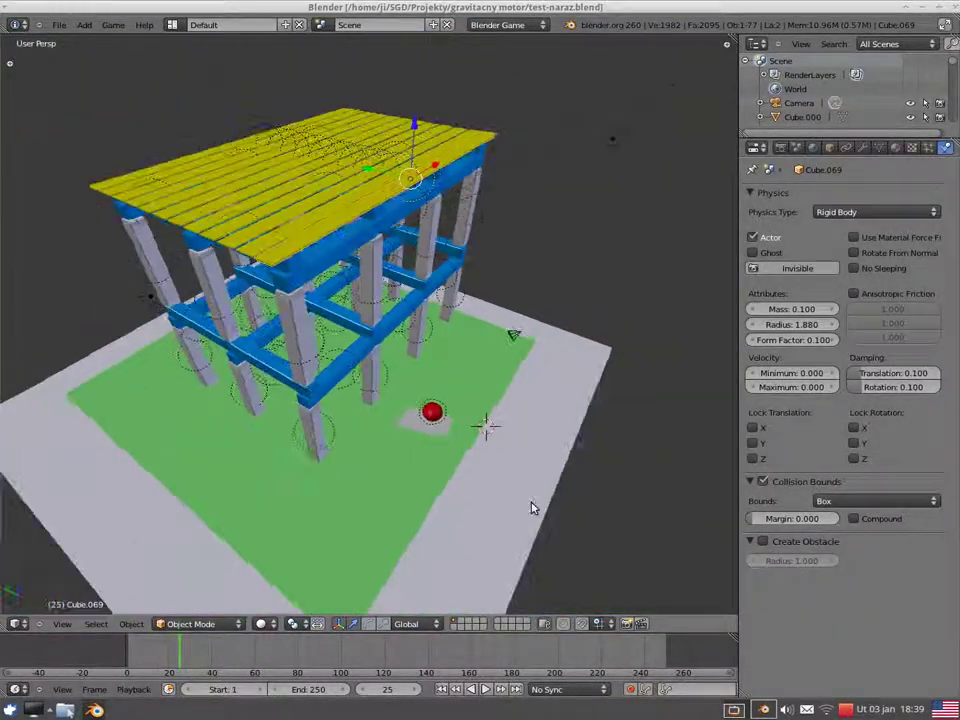